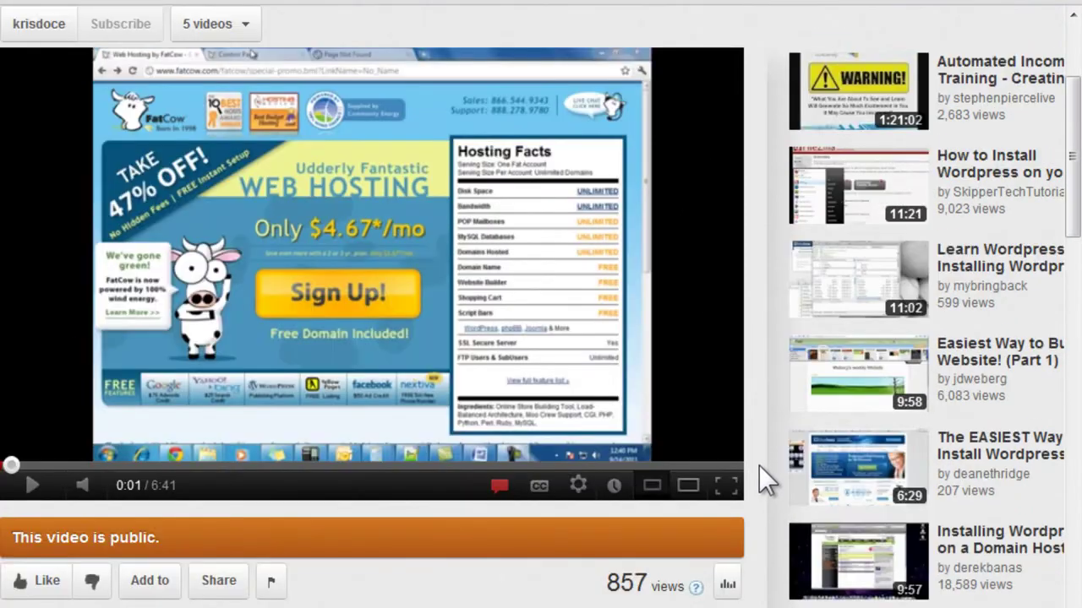
Scroll the YouTube tutorial page to find the link to the FatCow hosting offer.
scroll(759, 467, up, 1)
scroll(759, 474, down, 1)
scroll(762, 378, down, 1)
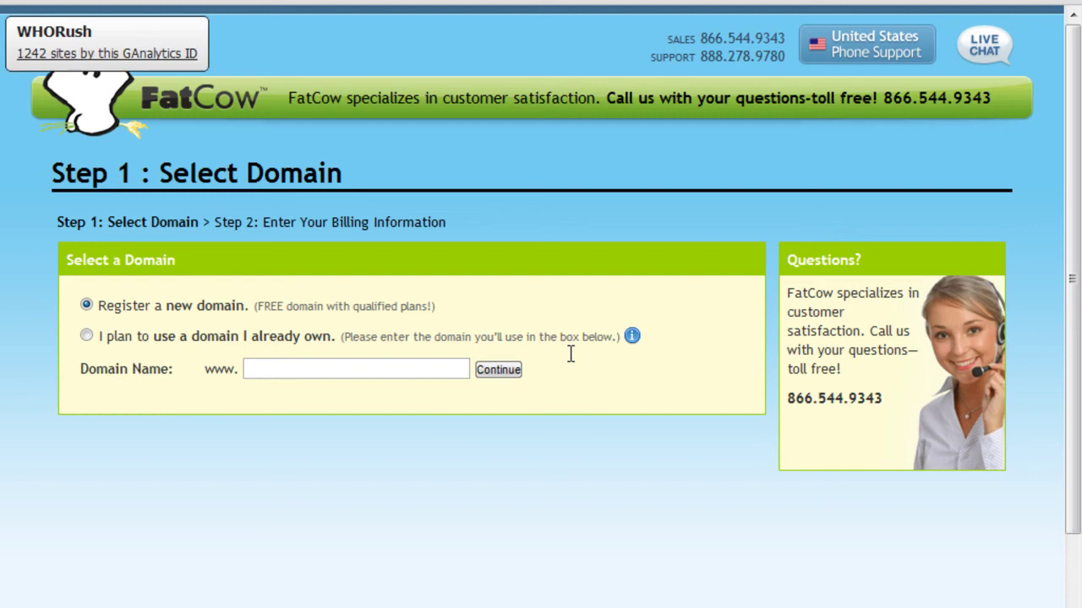
Place the cursor in the Domain Name box with 'Register a new domain' selected.
click(419, 372)
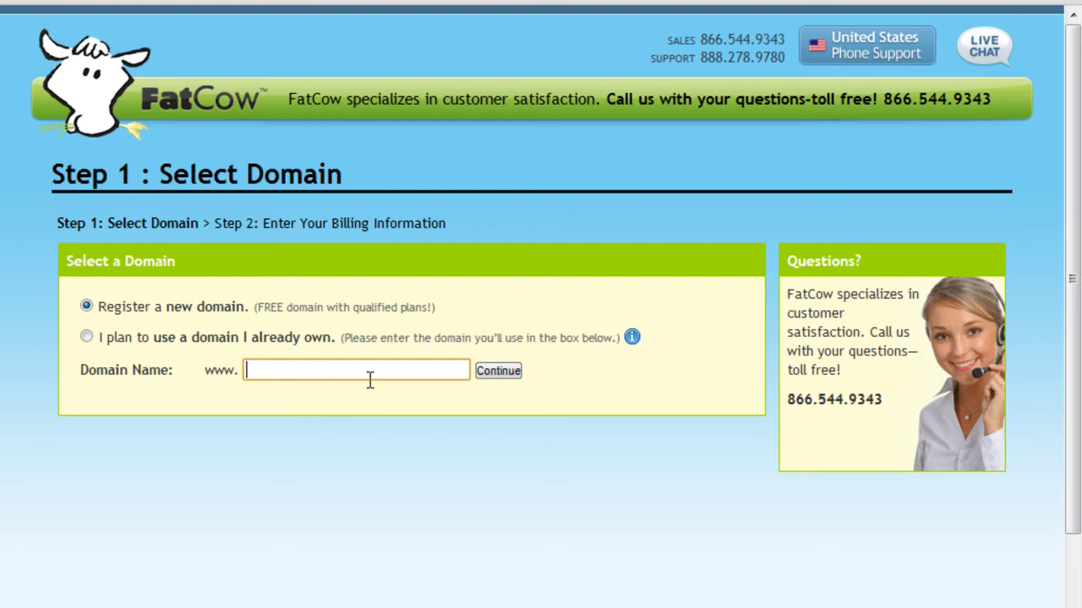
Enter alphadogsgr as the new domain name and continue to billing.
text(alphadogs)
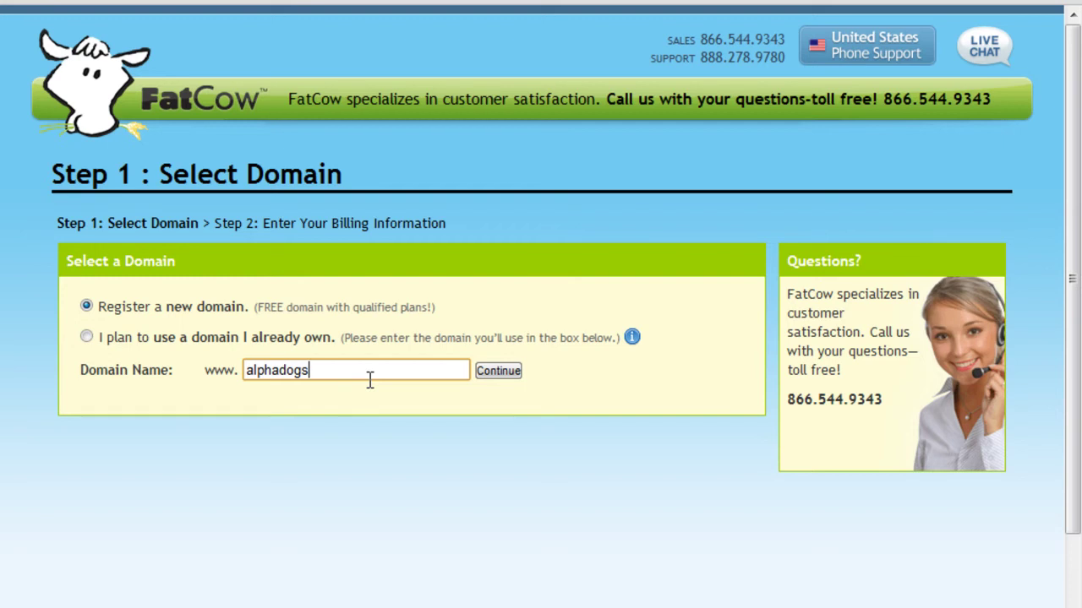
text(gr)
click(498, 371)
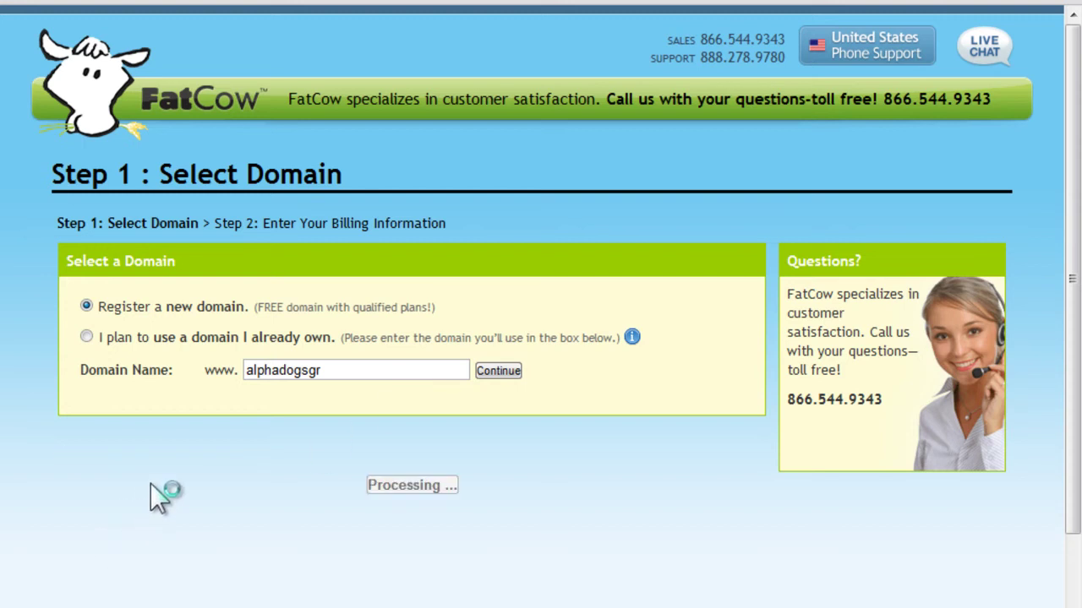
Remove the $12.95/year site backup add-on from the order.
scroll(506, 381, down, 3)
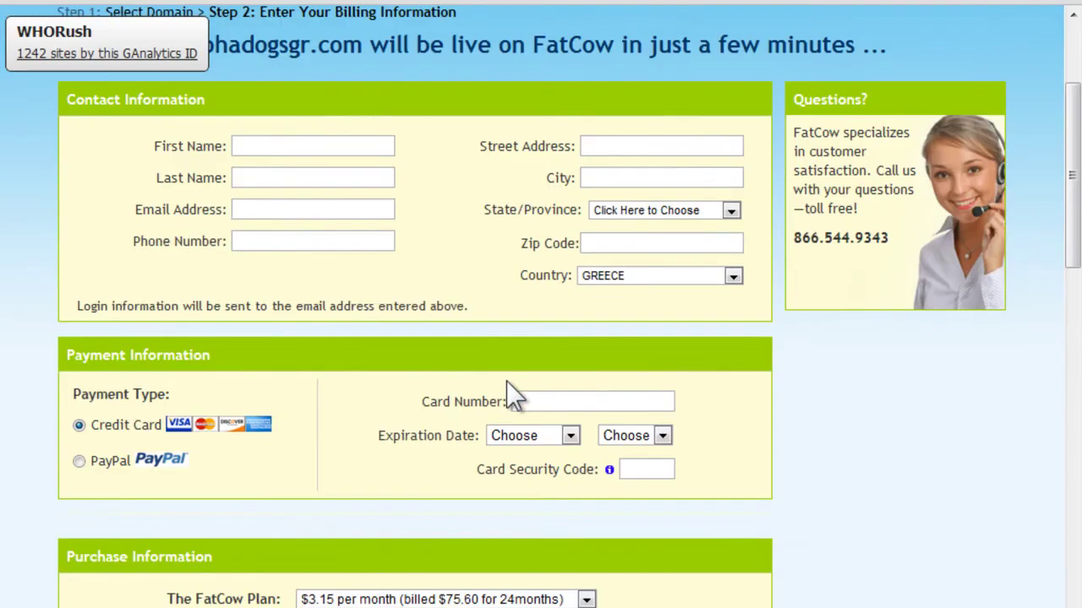
scroll(506, 381, down, 1)
scroll(505, 382, up, 2)
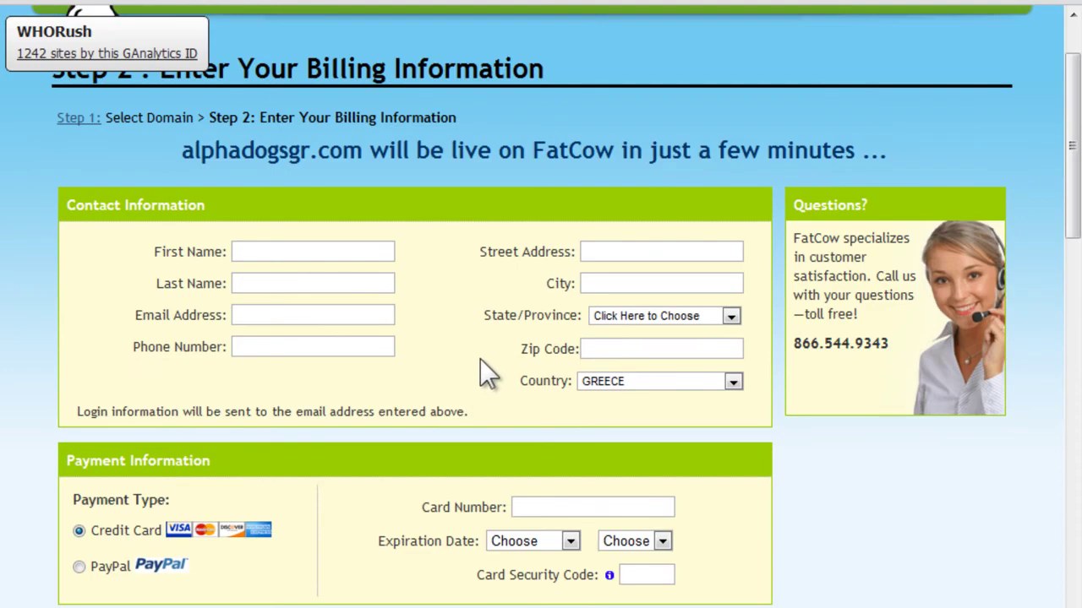
click(236, 250)
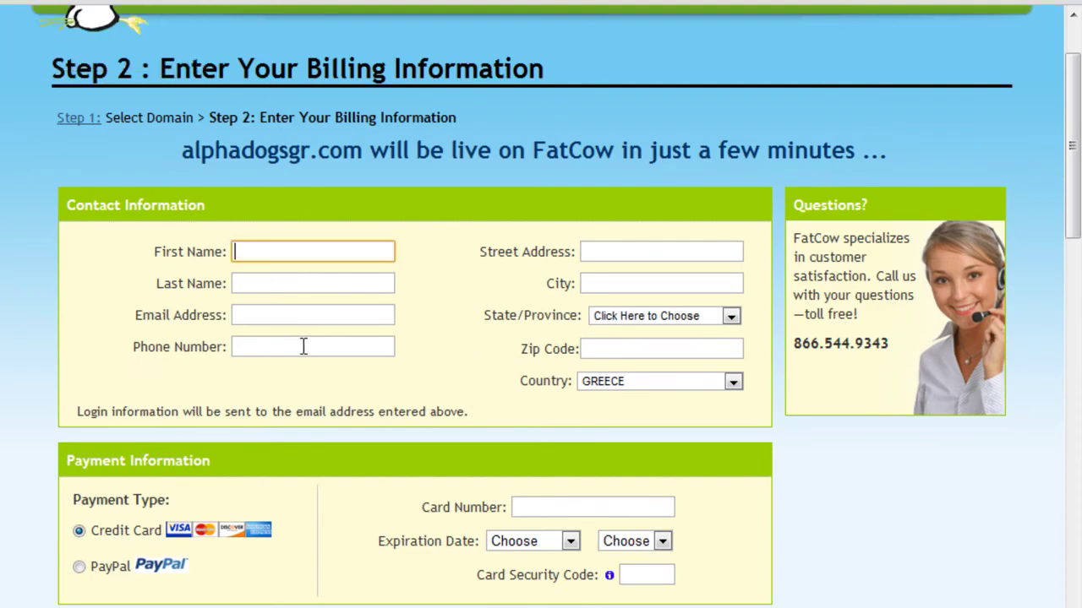
scroll(313, 367, down, 5)
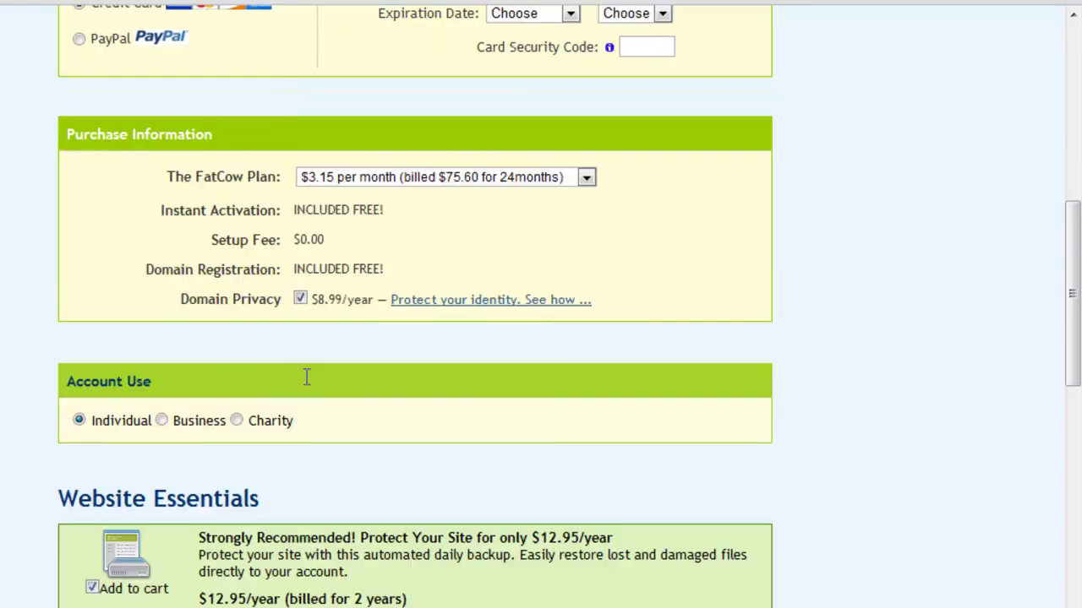
scroll(307, 377, down, 5)
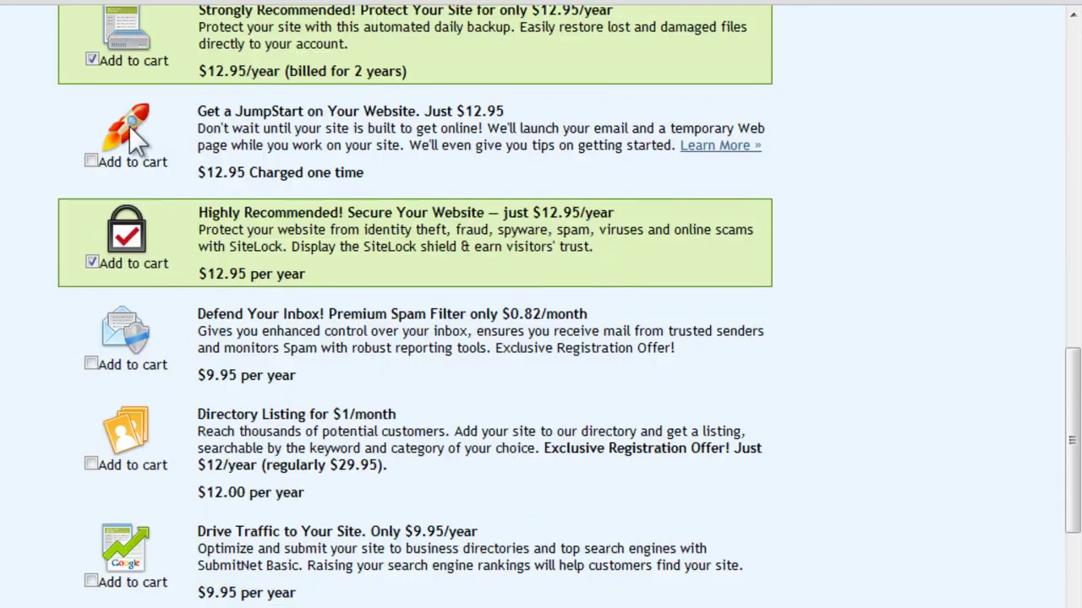
scroll(102, 262, up, 2)
click(93, 271)
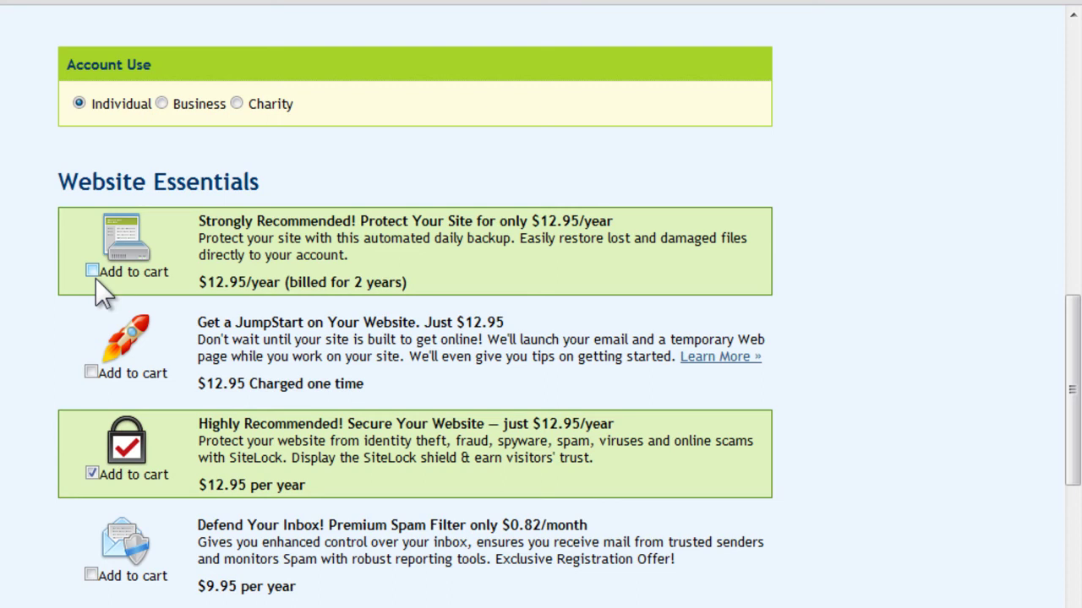
Keep the FatCow Plan on 24-month billing and highlight the $101.98 order total.
scroll(92, 472, down, 6)
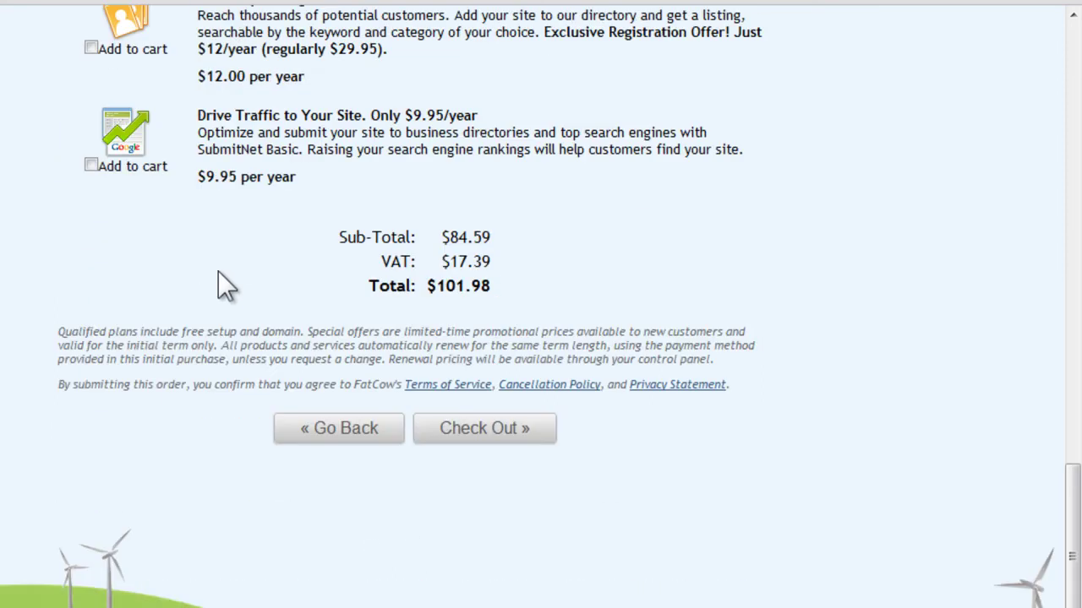
scroll(524, 298, up, 11)
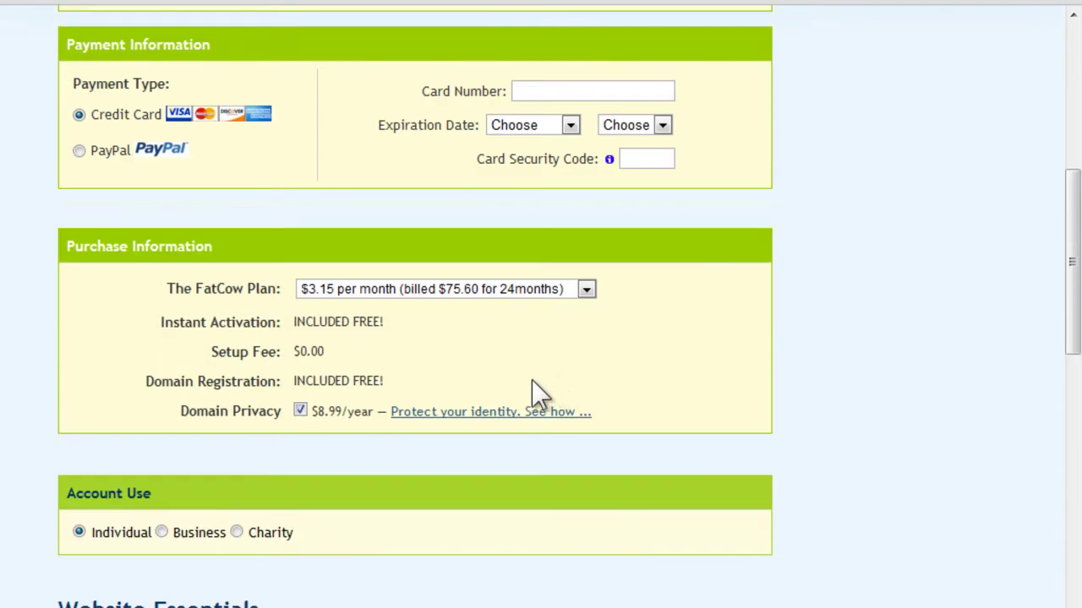
click(334, 288)
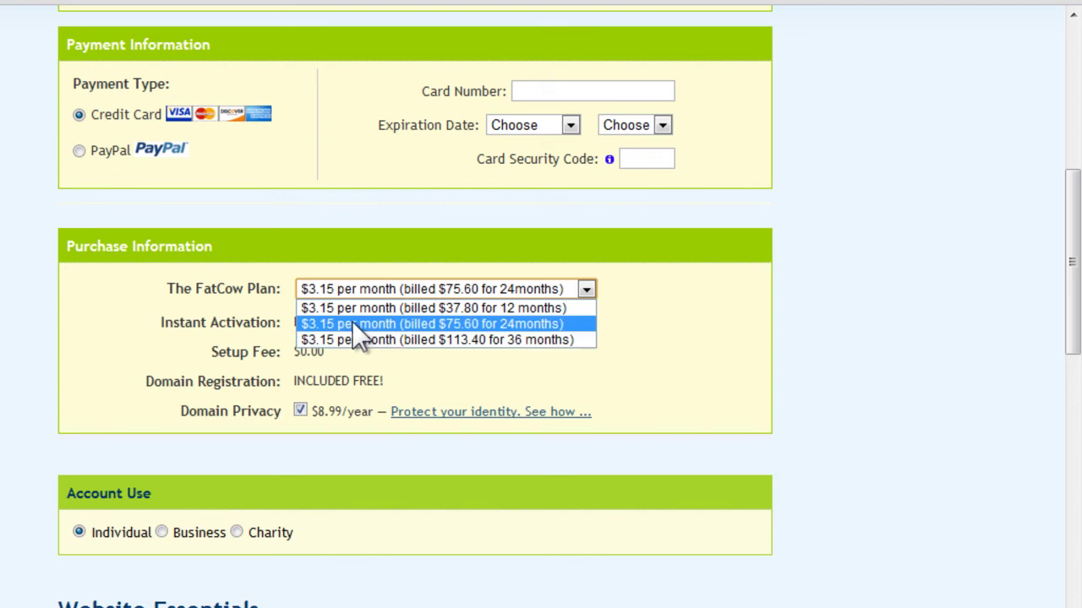
click(354, 322)
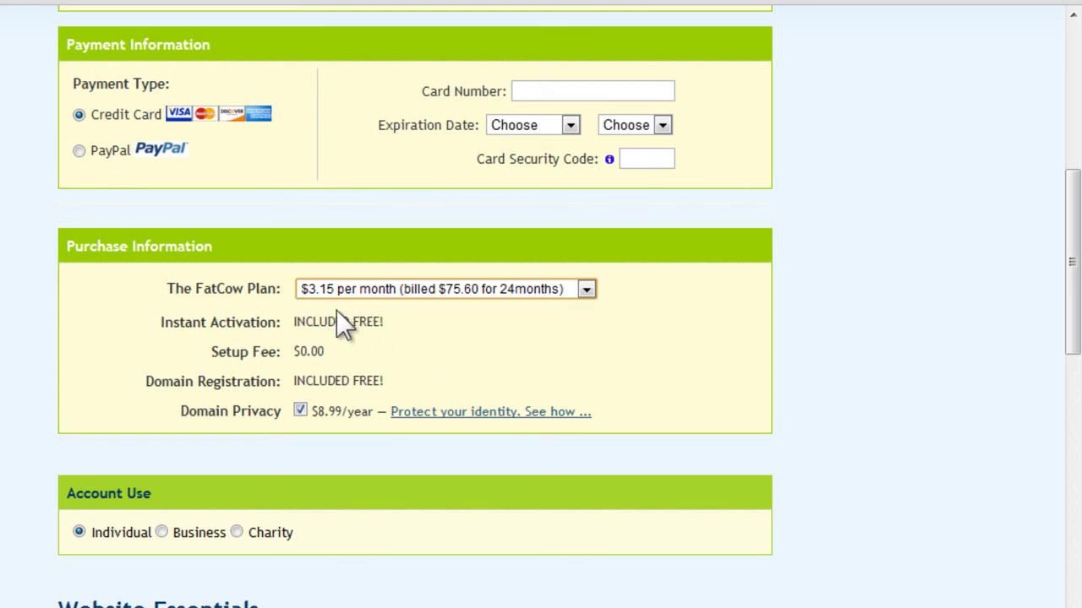
scroll(365, 313, down, 5)
scroll(365, 313, down, 6)
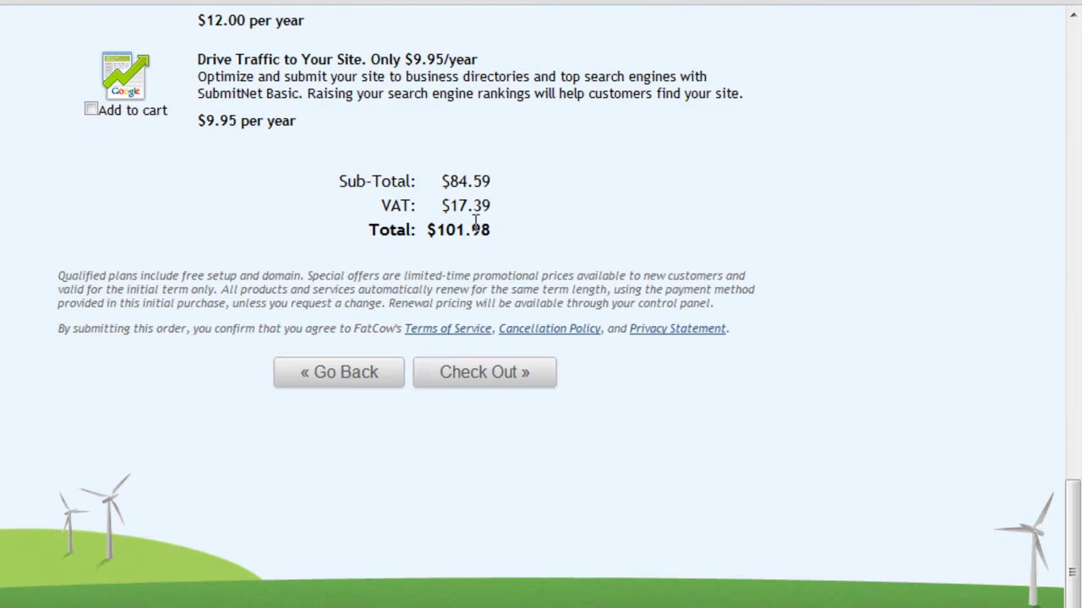
drag(496, 223, 431, 180)
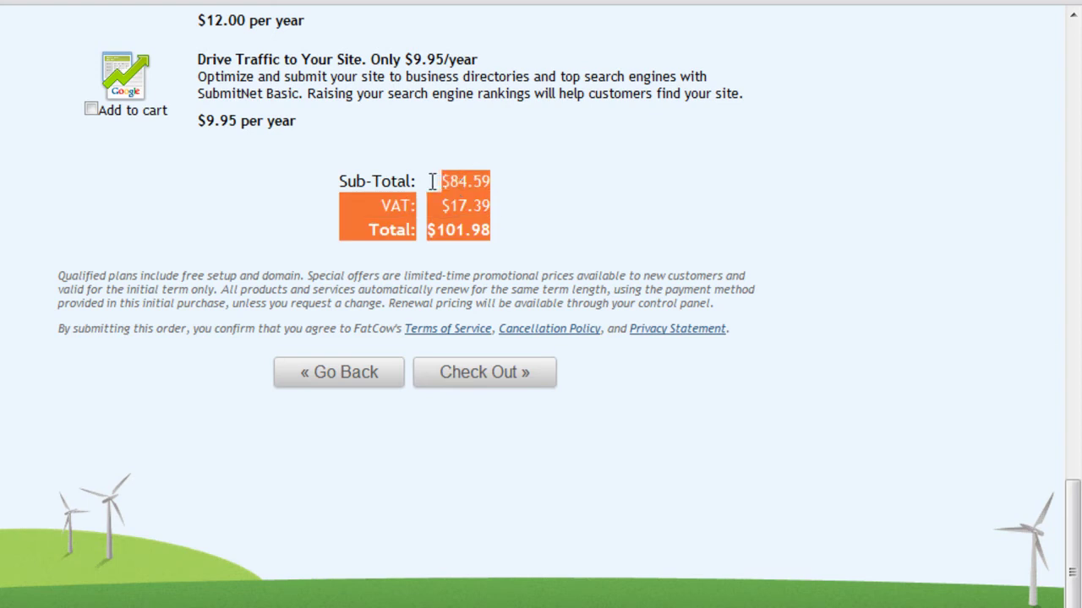
drag(488, 231, 426, 233)
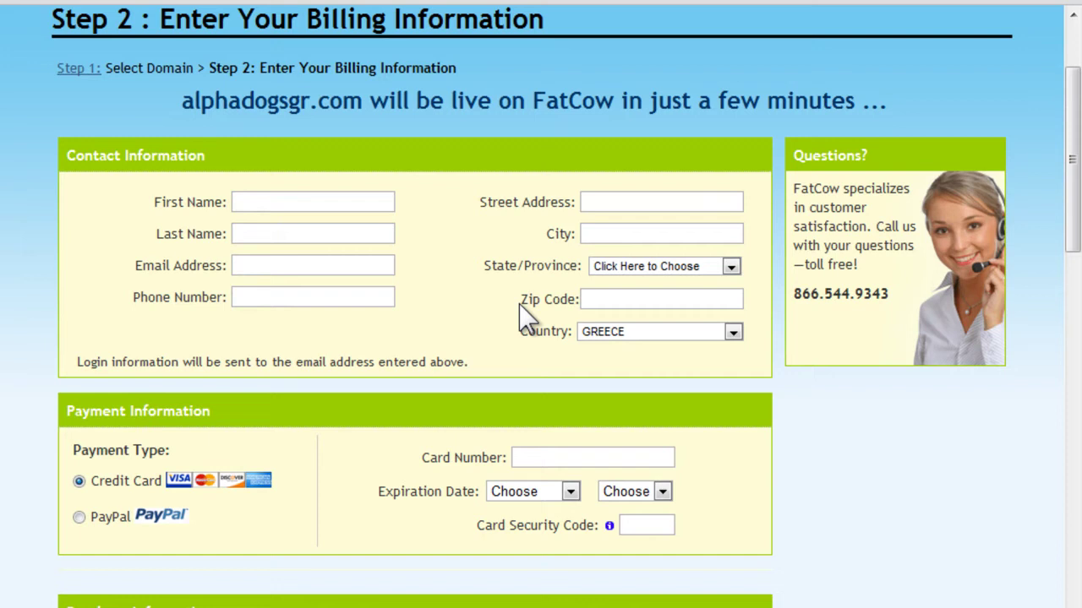
Set the billing country to UNITED STATES.
click(609, 333)
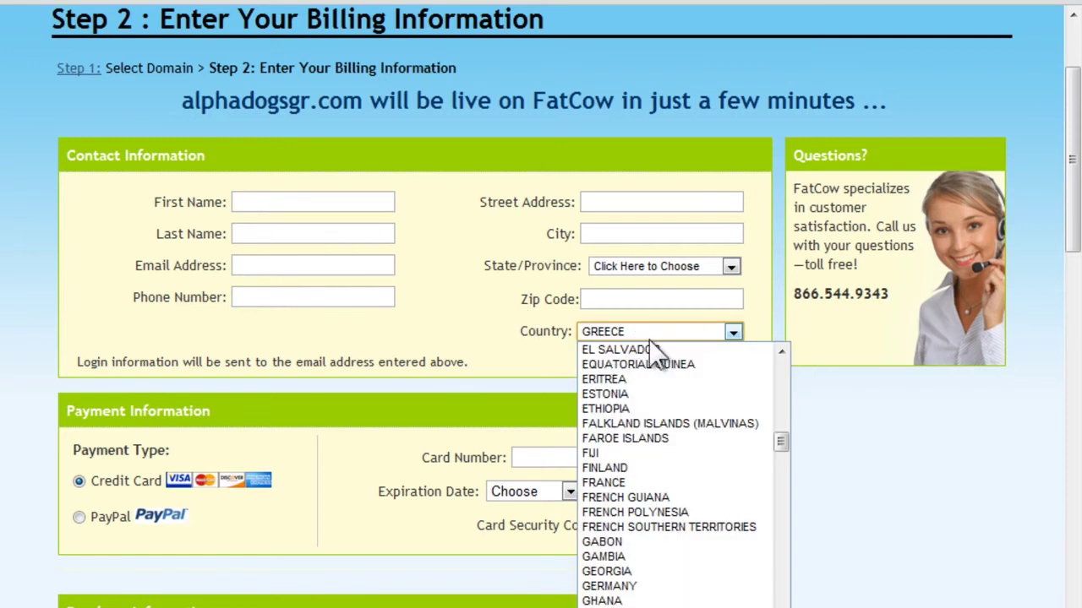
key(u)
key(Down)
key(Down)
key(Down)
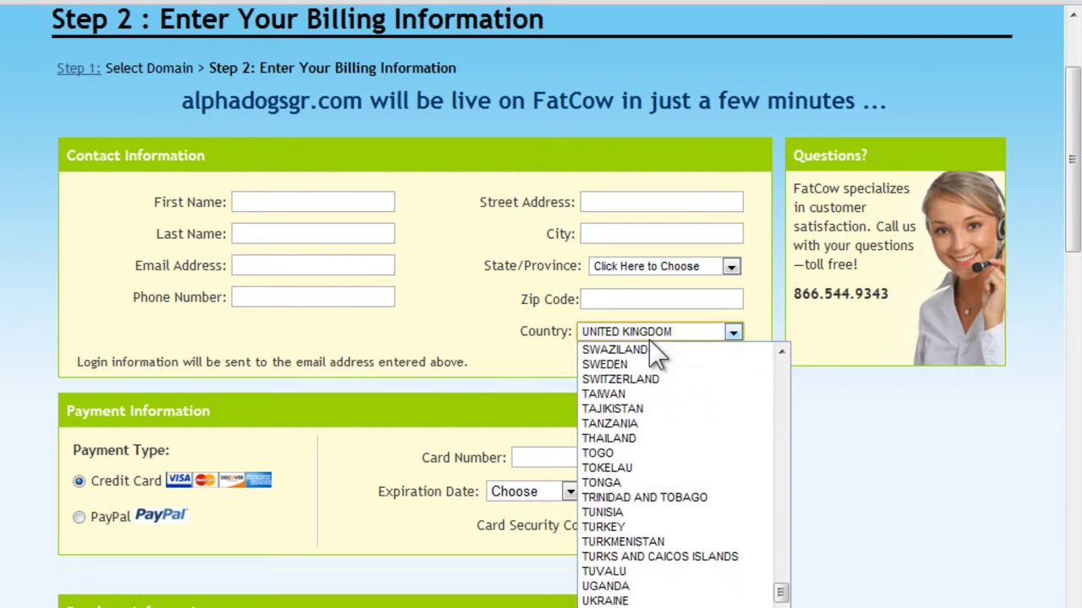
key(u)
key(u)
key(u)
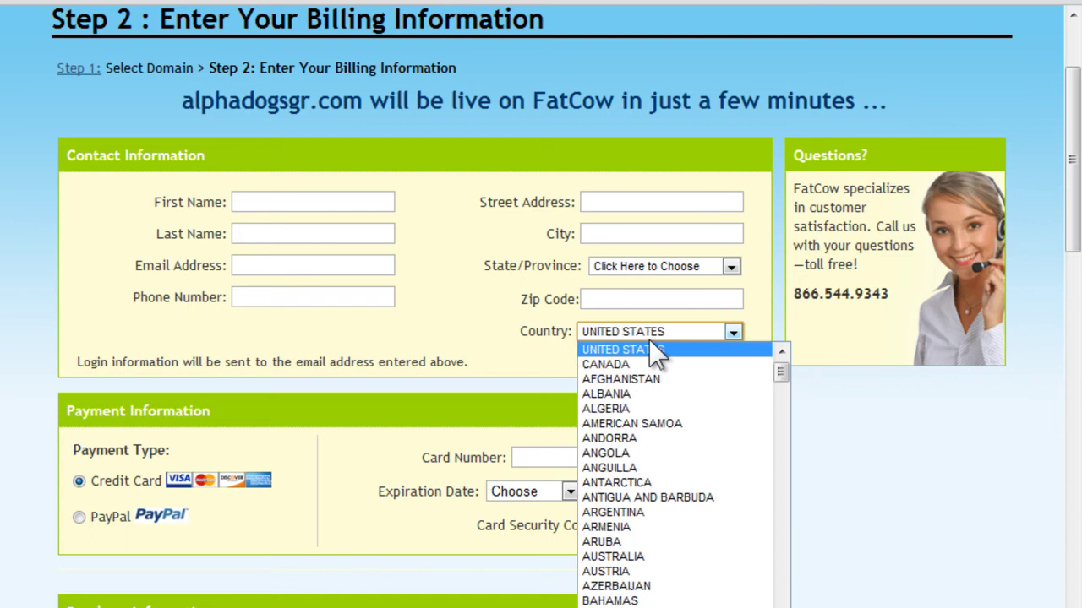
key(u)
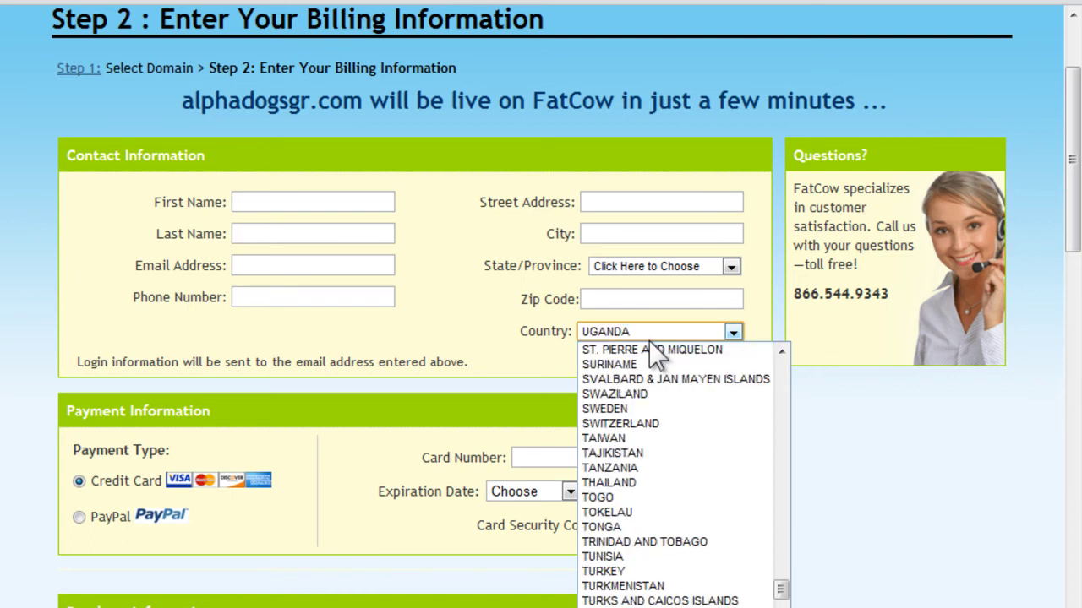
drag(777, 584, 774, 339)
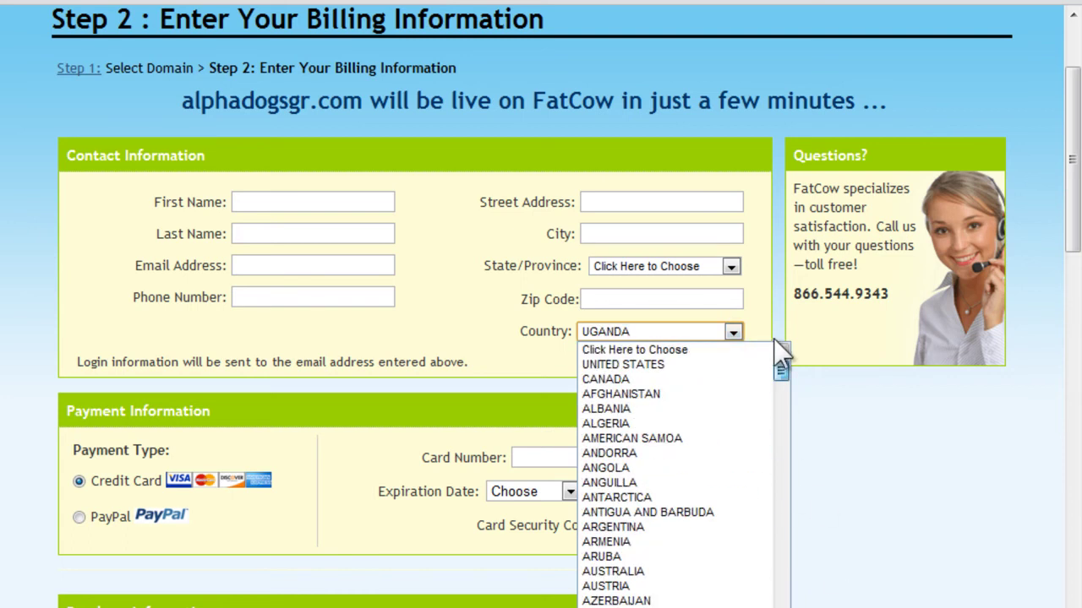
click(612, 365)
Highlight the new $84.59 order total without VAT.
scroll(730, 426, down, 20)
scroll(805, 446, down, 1)
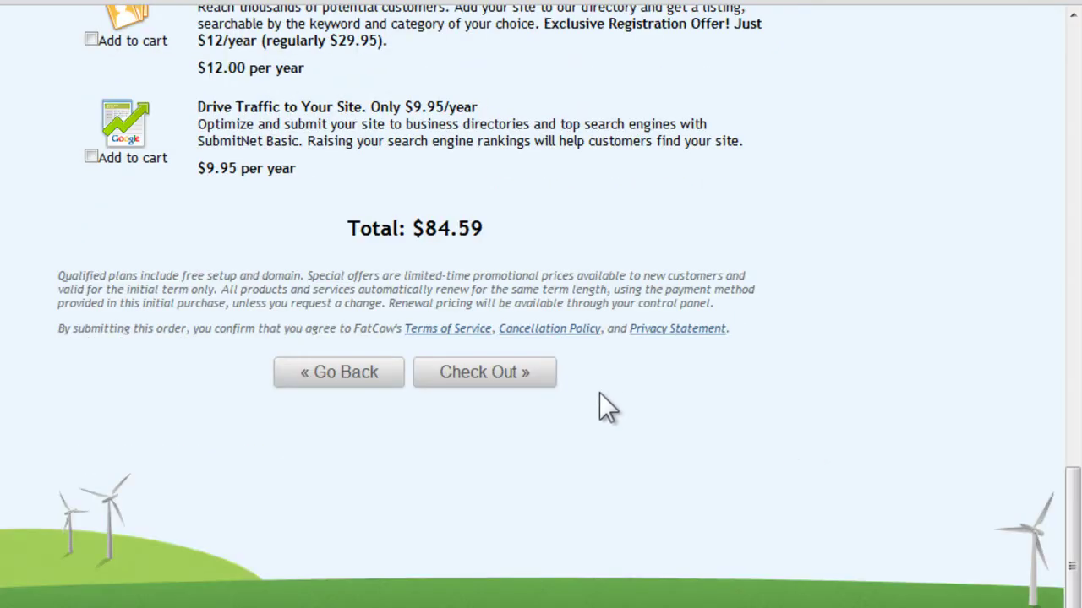
drag(491, 229, 414, 230)
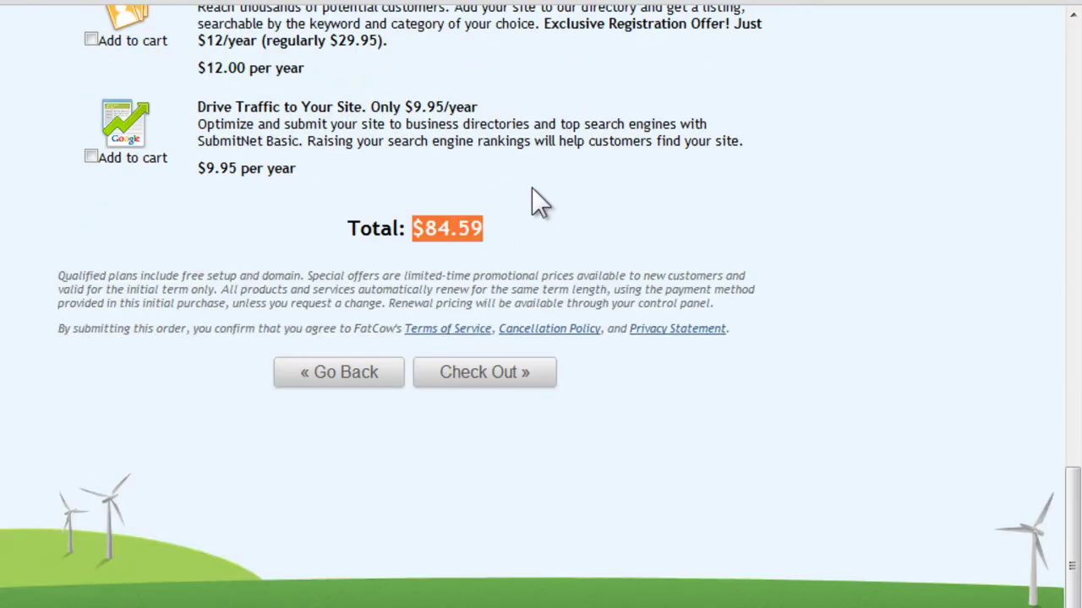
scroll(522, 298, up, 10)
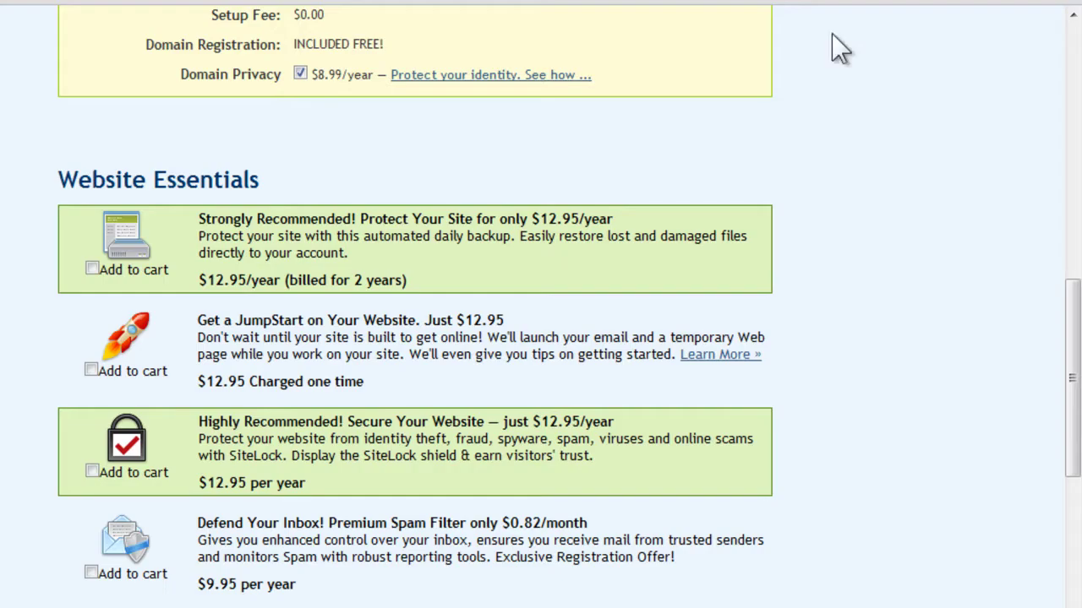
scroll(761, 253, up, 4)
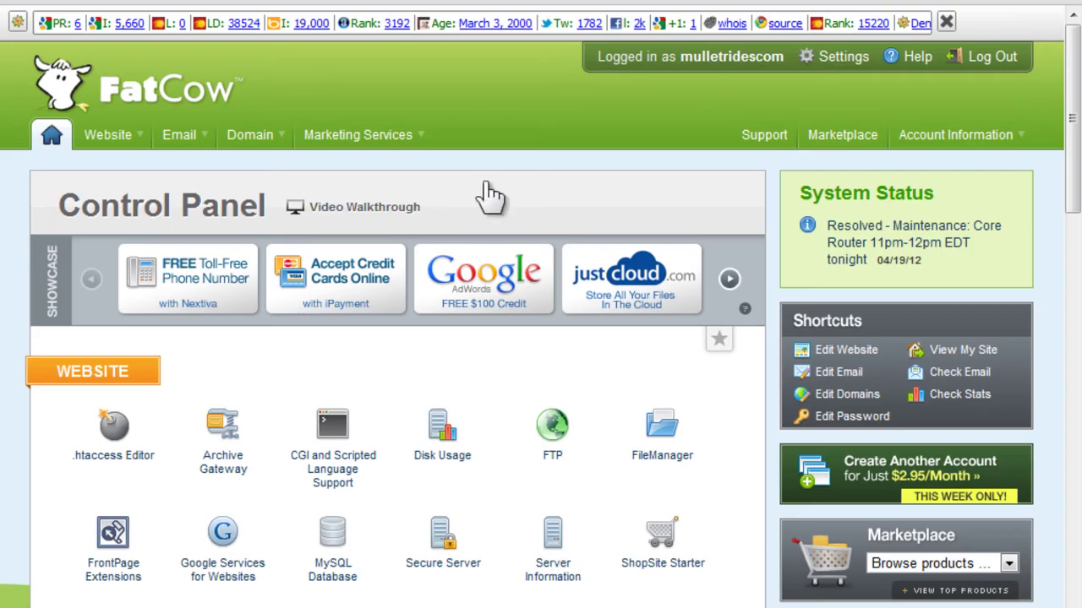
Open the WordPress installer from the Control Panel and start a brand new installation.
scroll(12, 321, down, 5)
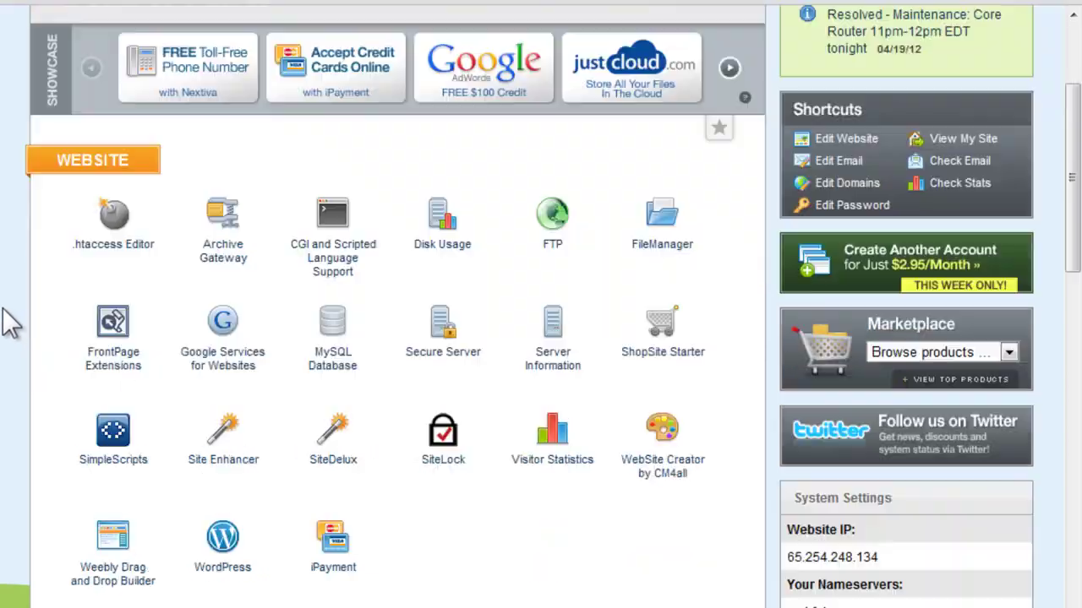
scroll(12, 321, up, 3)
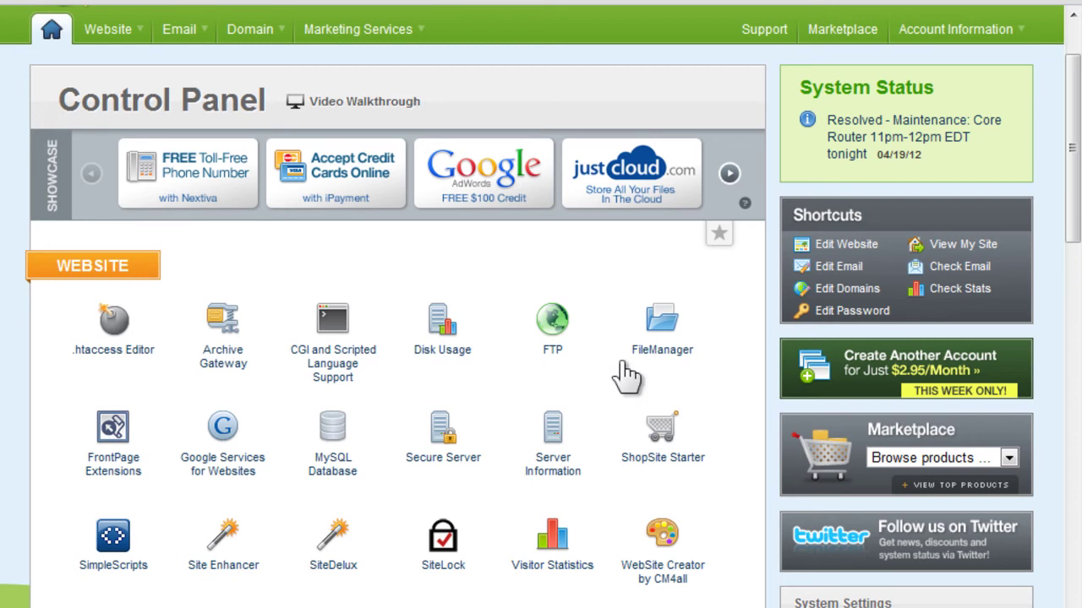
scroll(61, 281, down, 3)
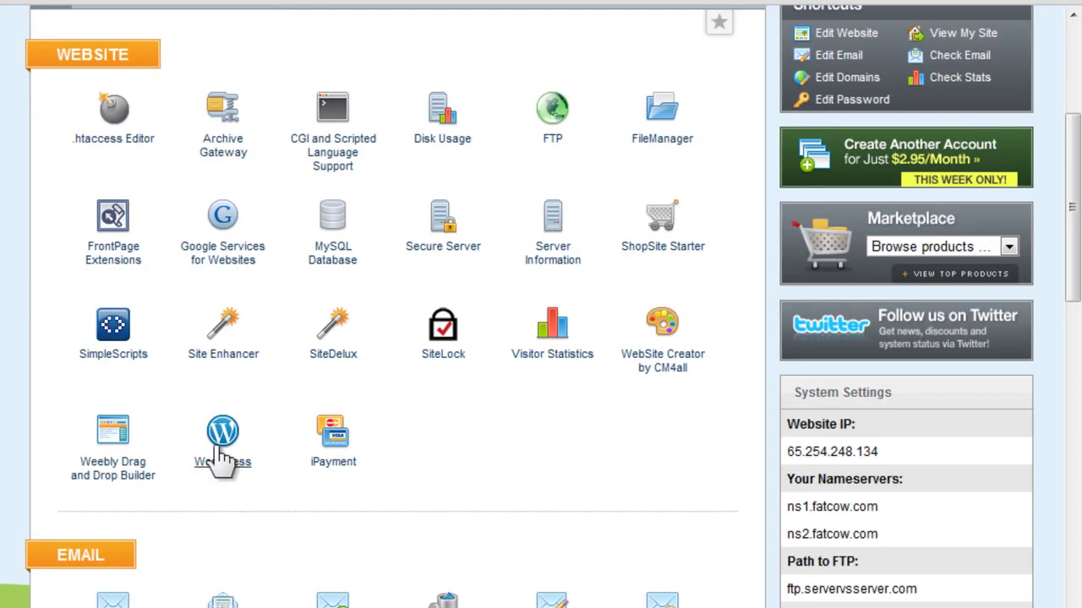
click(349, 341)
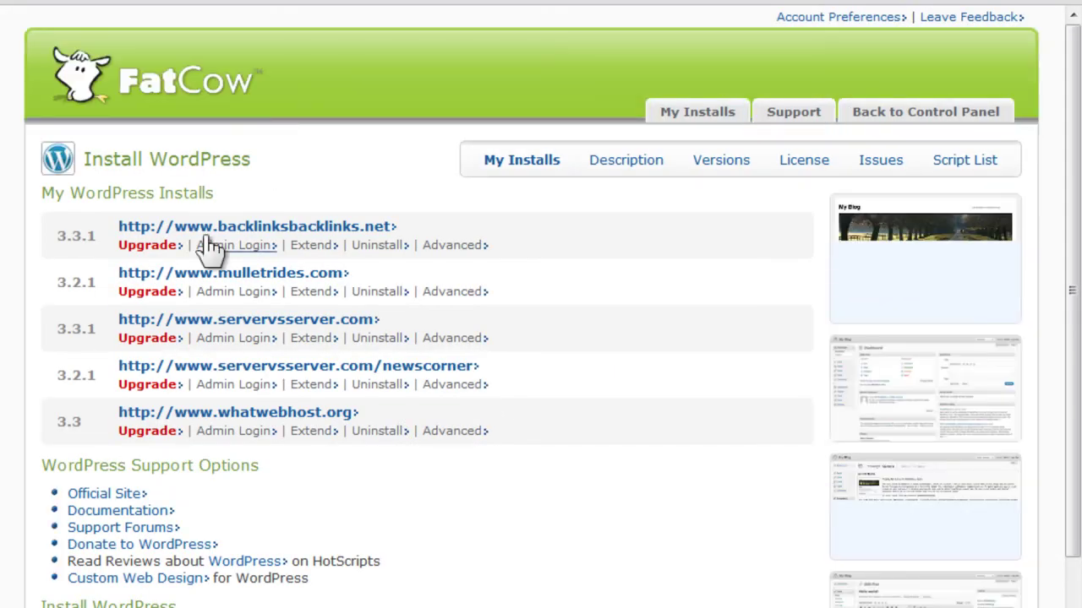
scroll(541, 173, down, 3)
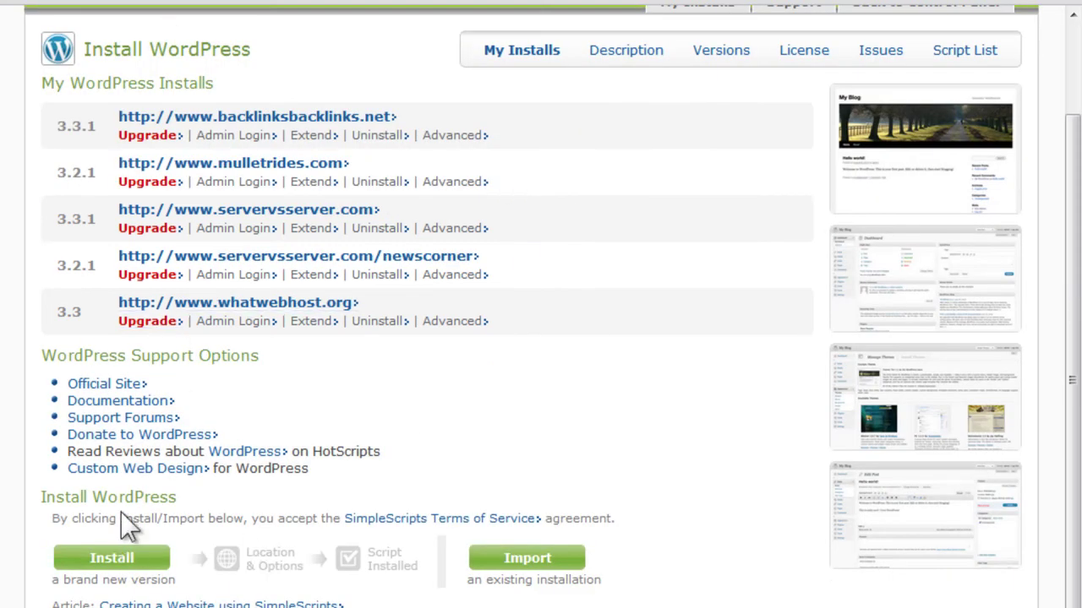
click(102, 561)
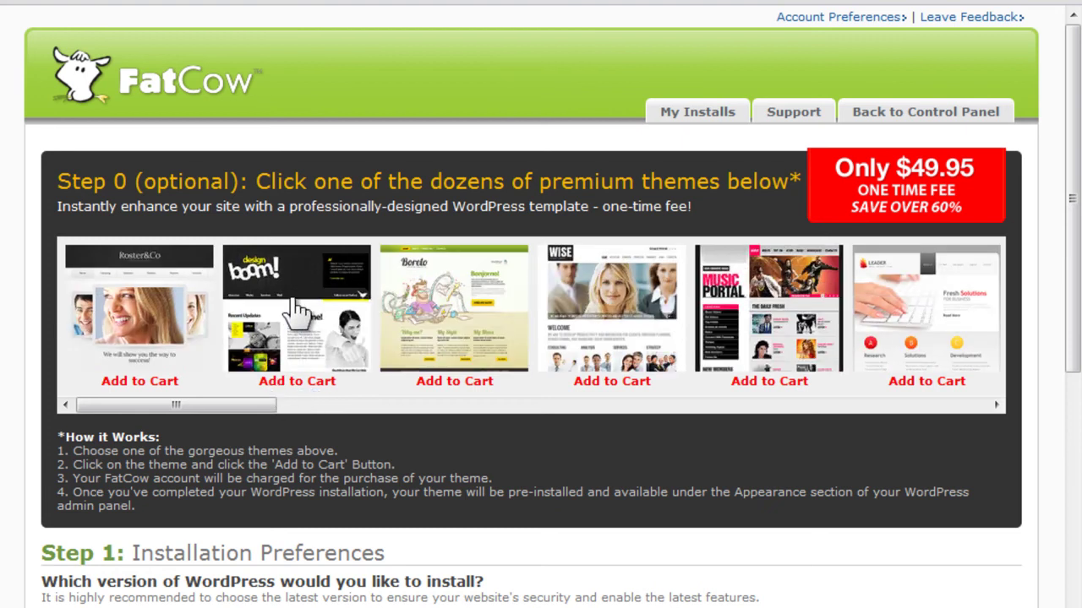
Browse the premium theme carousel and scroll down to Step 1 Installation Preferences.
scroll(300, 308, down, 1)
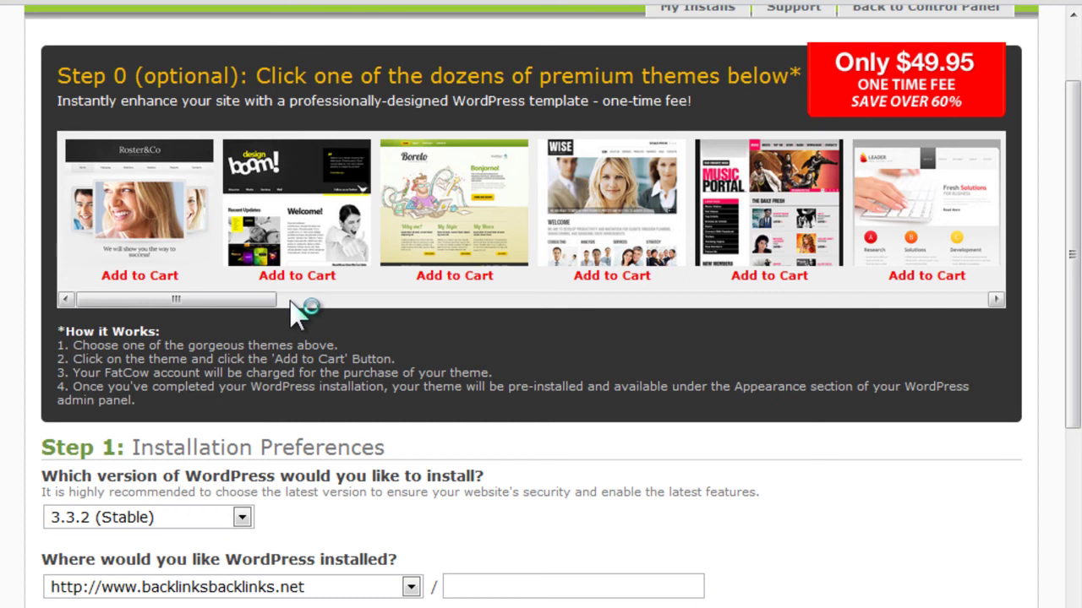
scroll(293, 311, down, 1)
scroll(296, 311, down, 1)
scroll(279, 311, up, 2)
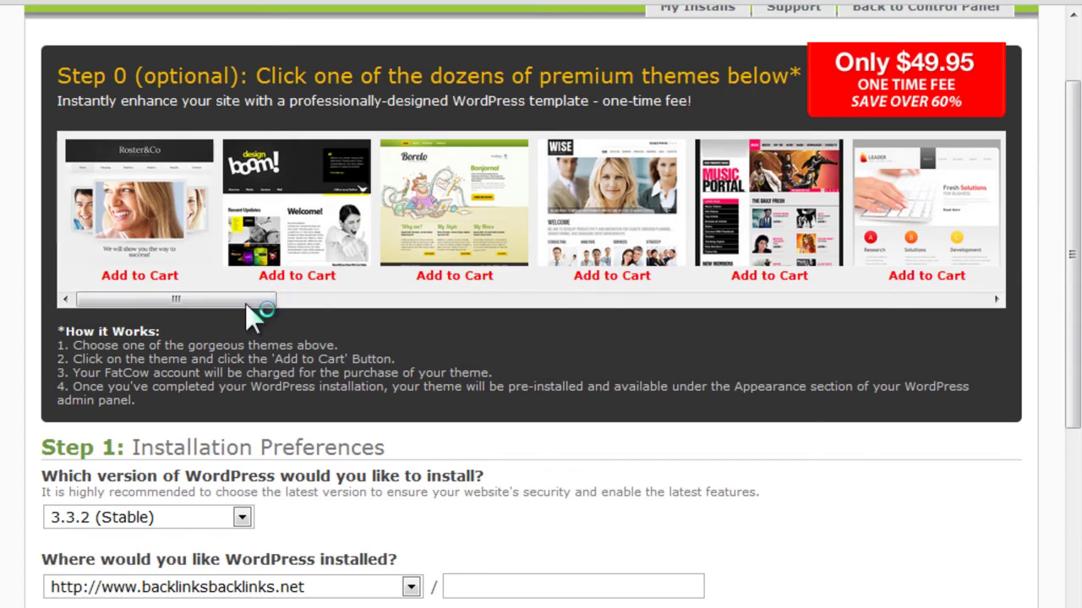
drag(240, 298, 201, 230)
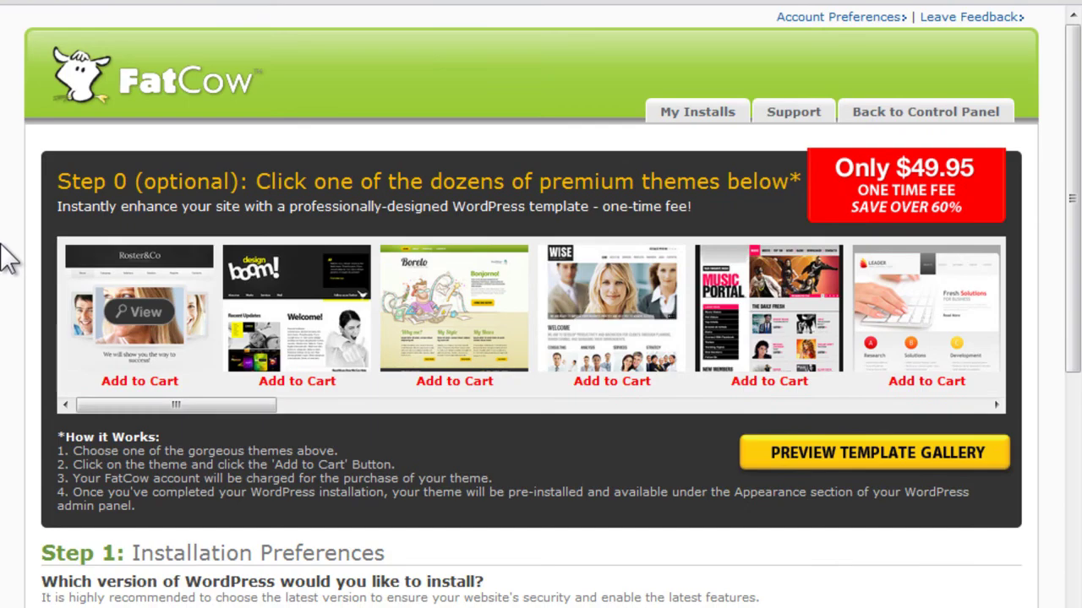
scroll(8, 258, down, 3)
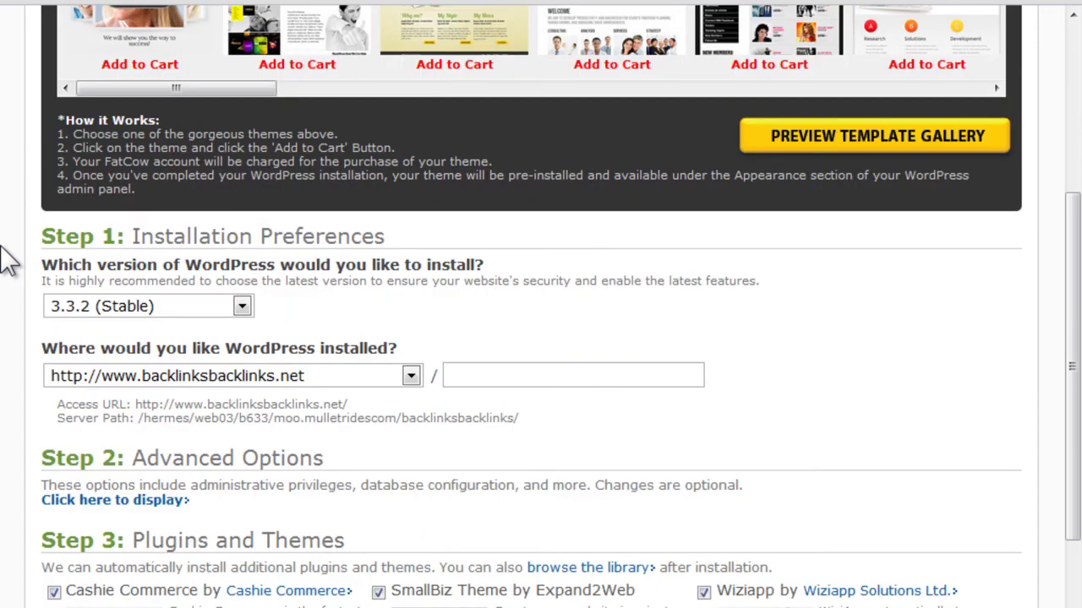
click(217, 311)
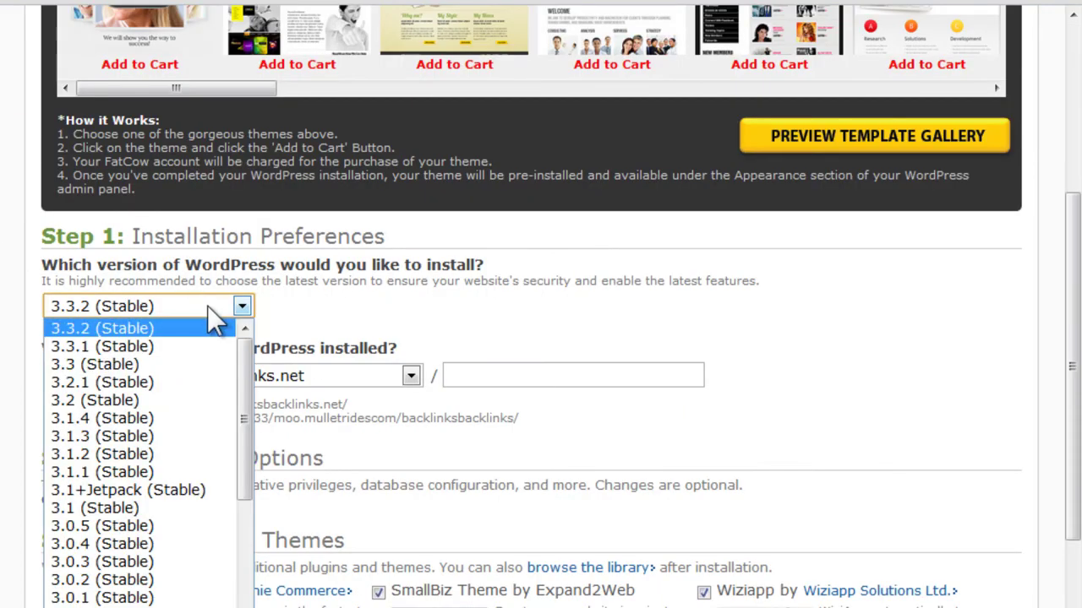
click(115, 329)
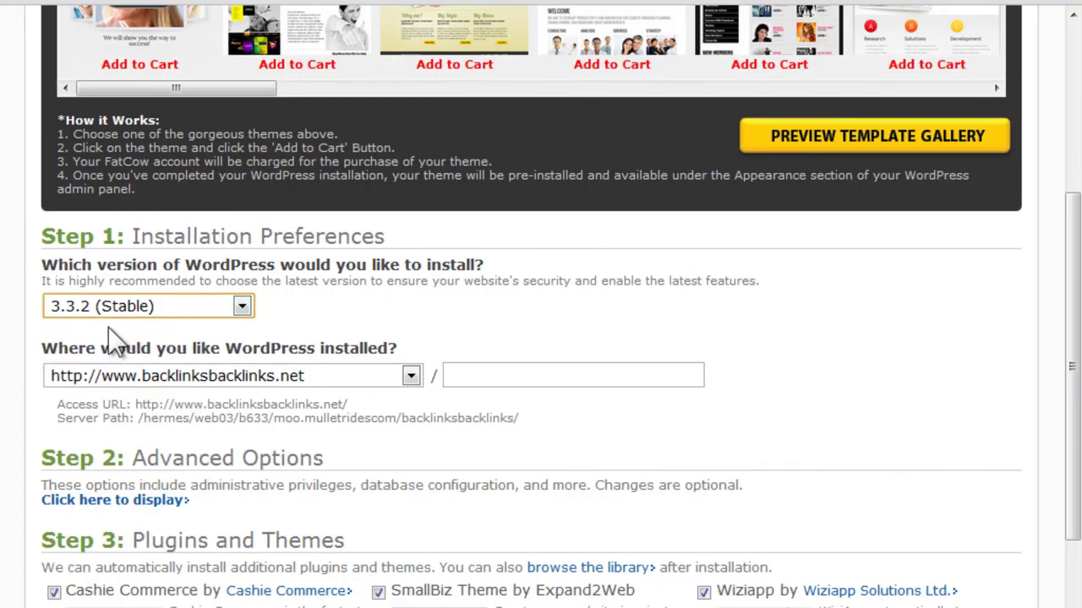
click(139, 375)
click(147, 375)
click(306, 375)
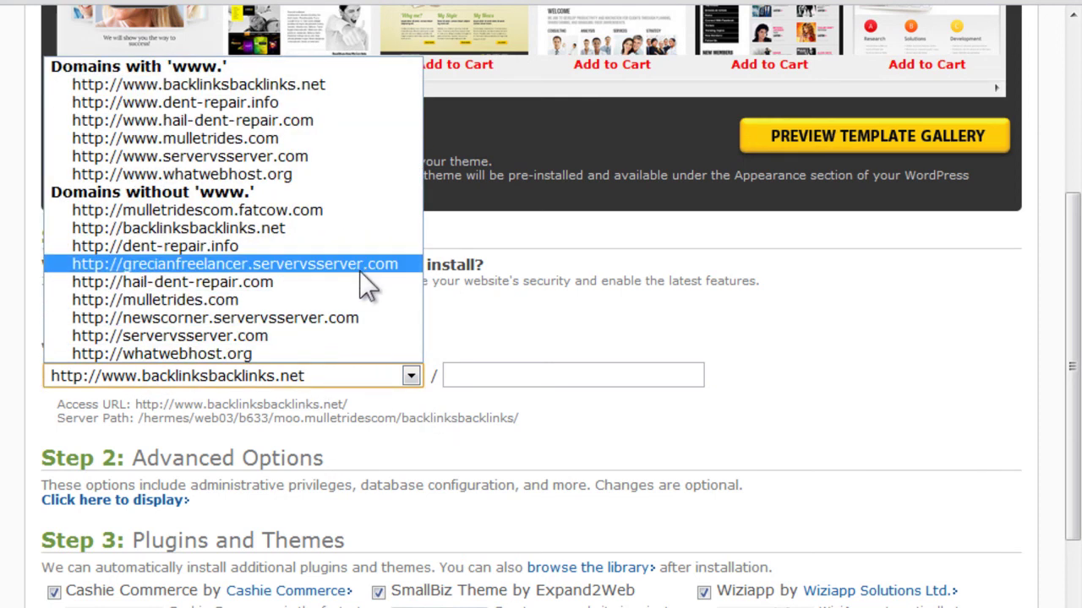
click(345, 412)
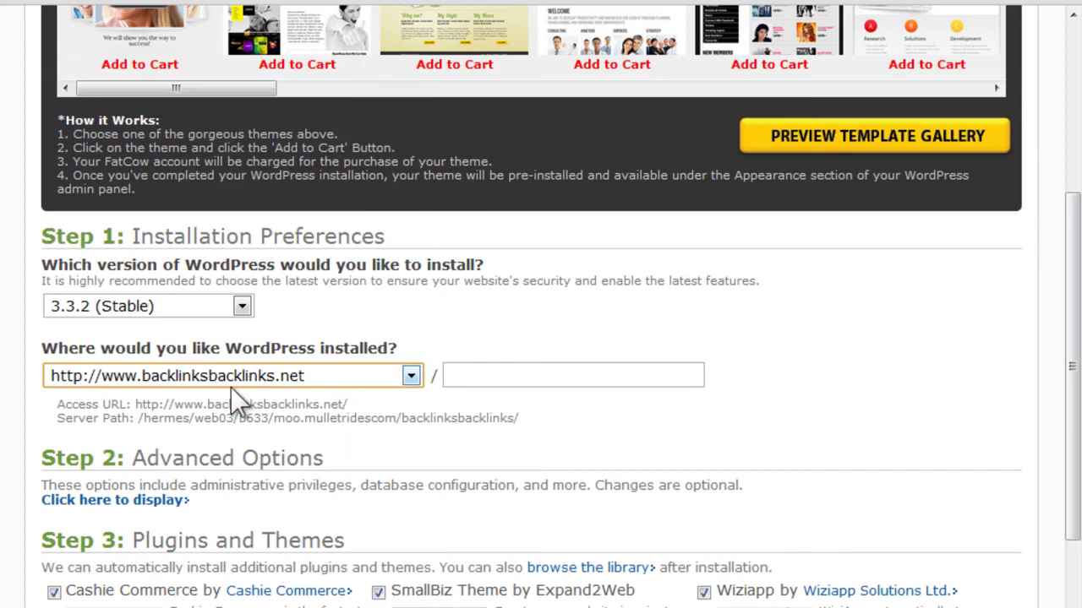
Untick Cashie Commerce and SmallBiz Theme, leaving only Wiziapp checked.
scroll(395, 378, down, 2)
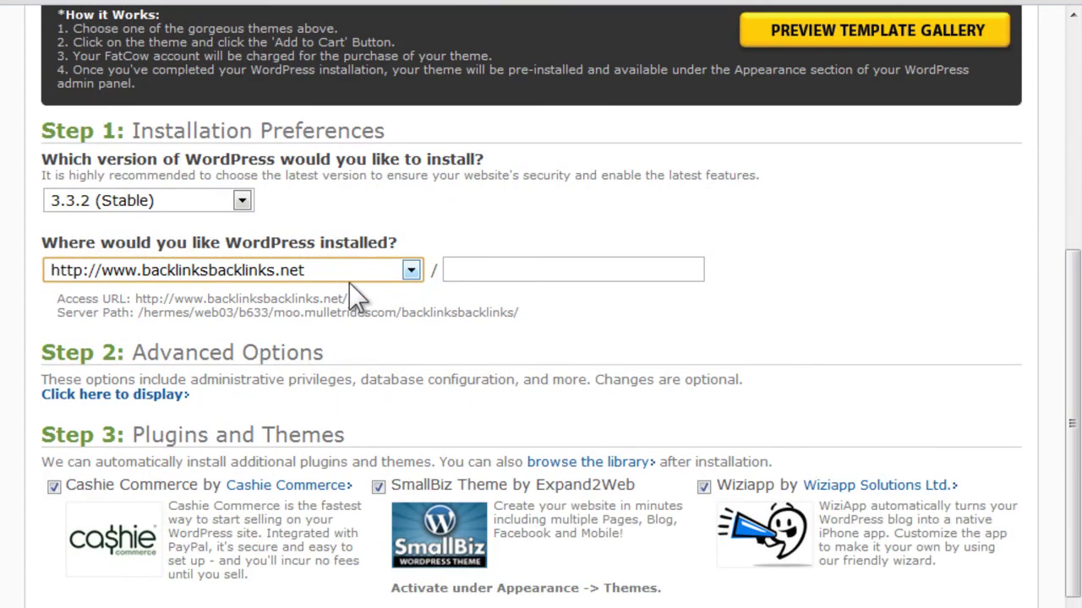
scroll(355, 310, down, 3)
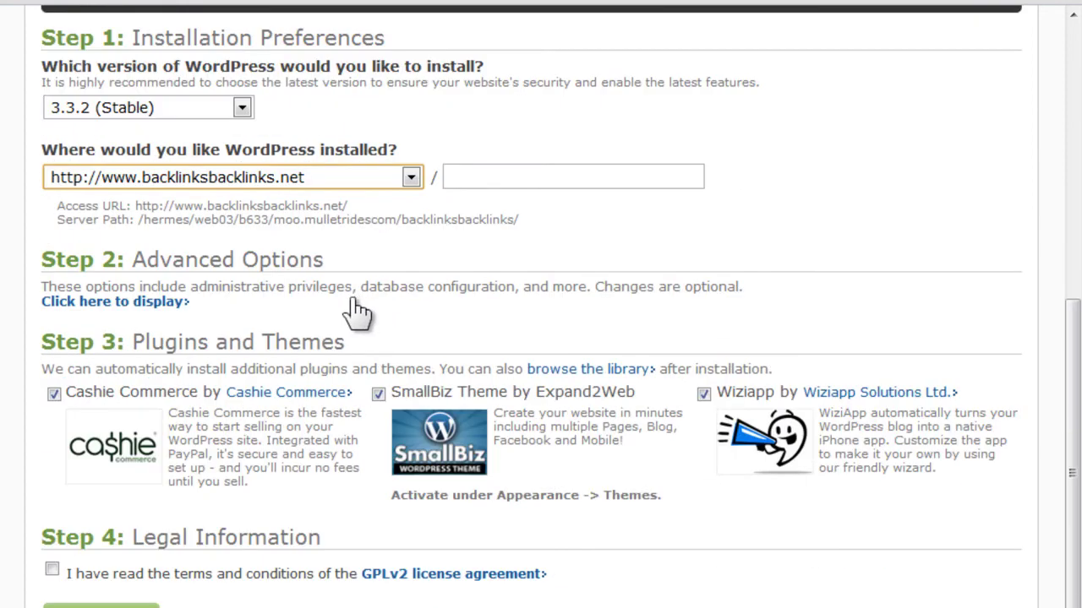
click(54, 392)
click(377, 395)
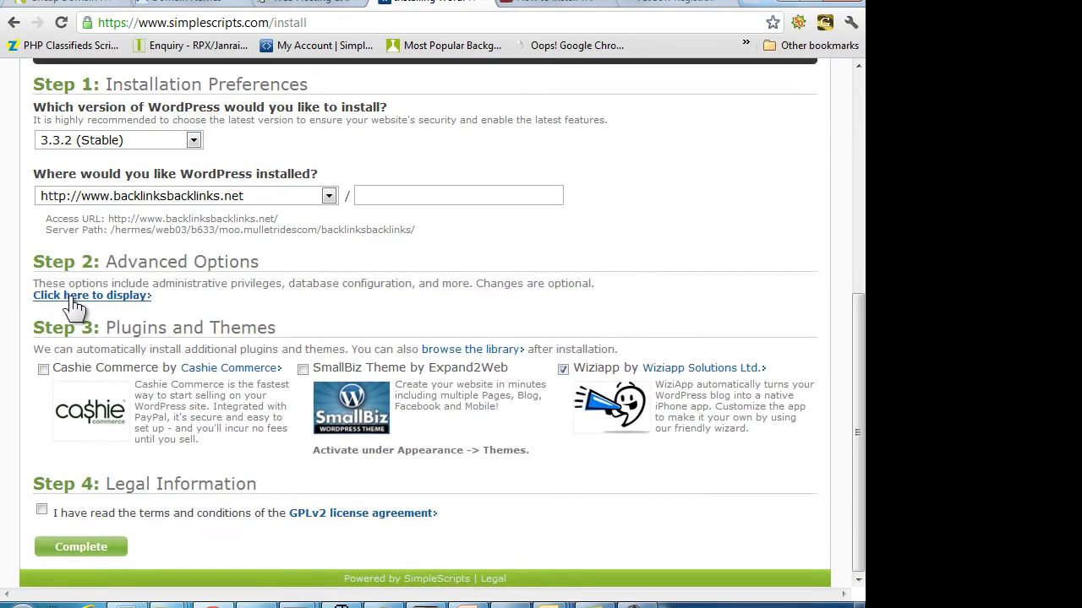
Display the advanced options and select the My Blog site name, admin username and password fields.
click(88, 304)
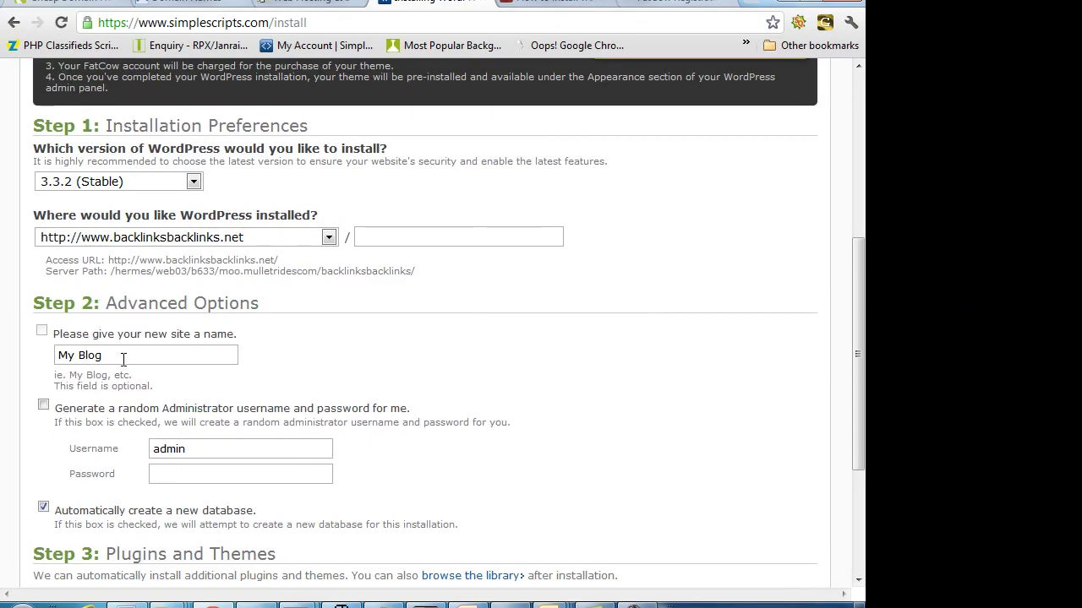
drag(123, 359, 37, 369)
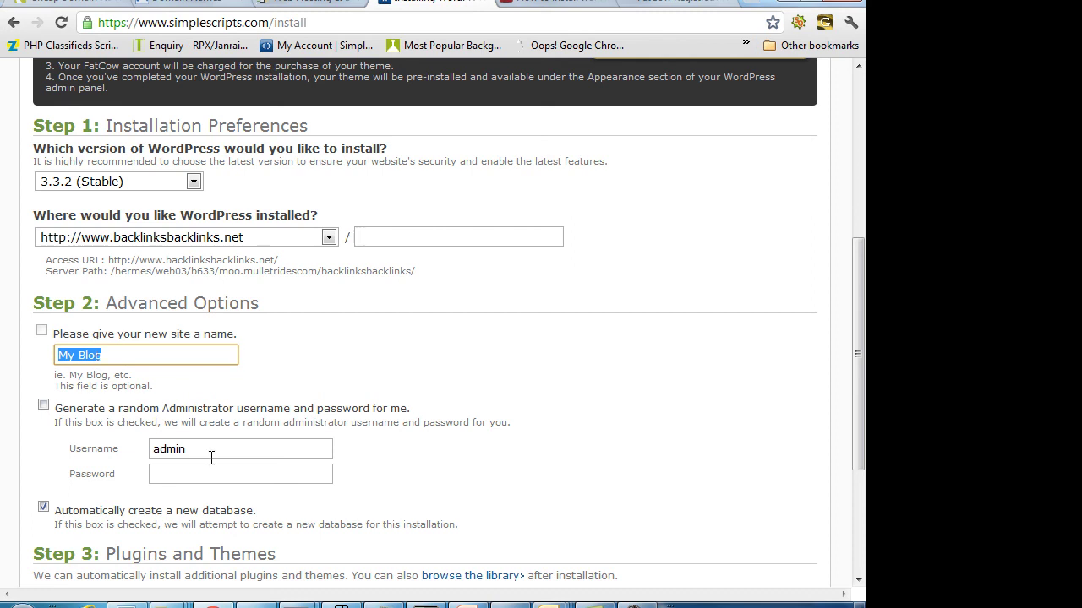
drag(211, 457, 161, 453)
click(190, 472)
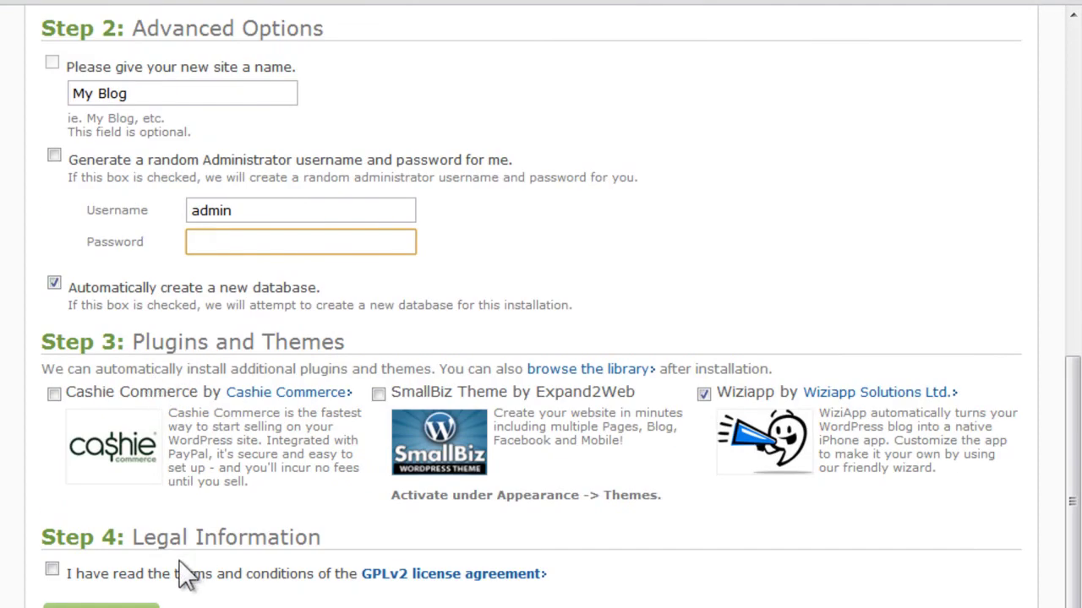
Accept the GPLv2 license terms in Step 4.
click(47, 576)
click(51, 570)
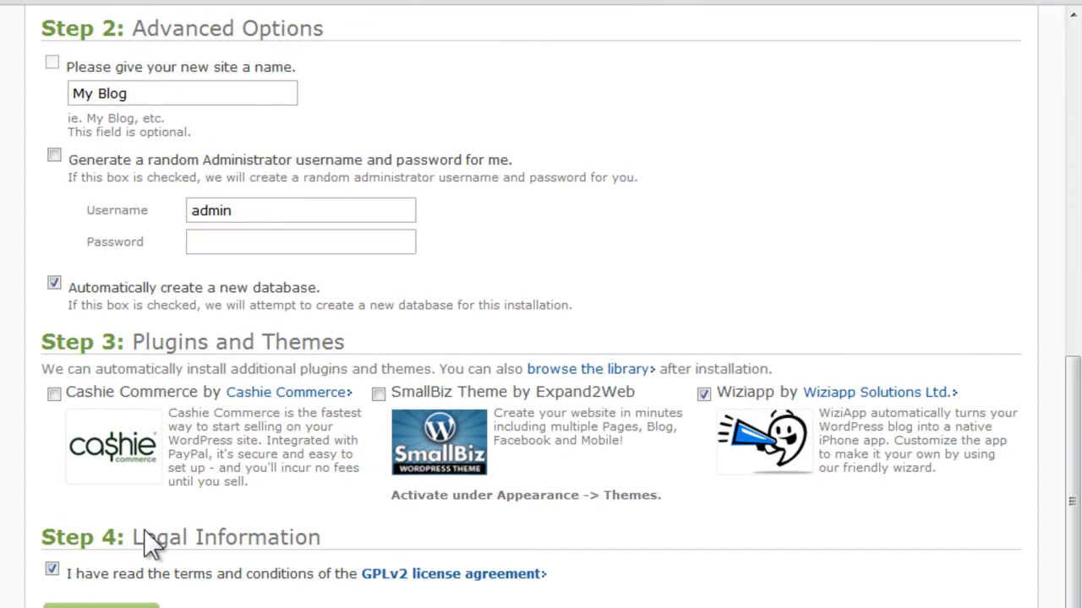
scroll(118, 553, up, 3)
scroll(124, 550, up, 1)
scroll(186, 551, down, 5)
scroll(283, 384, up, 3)
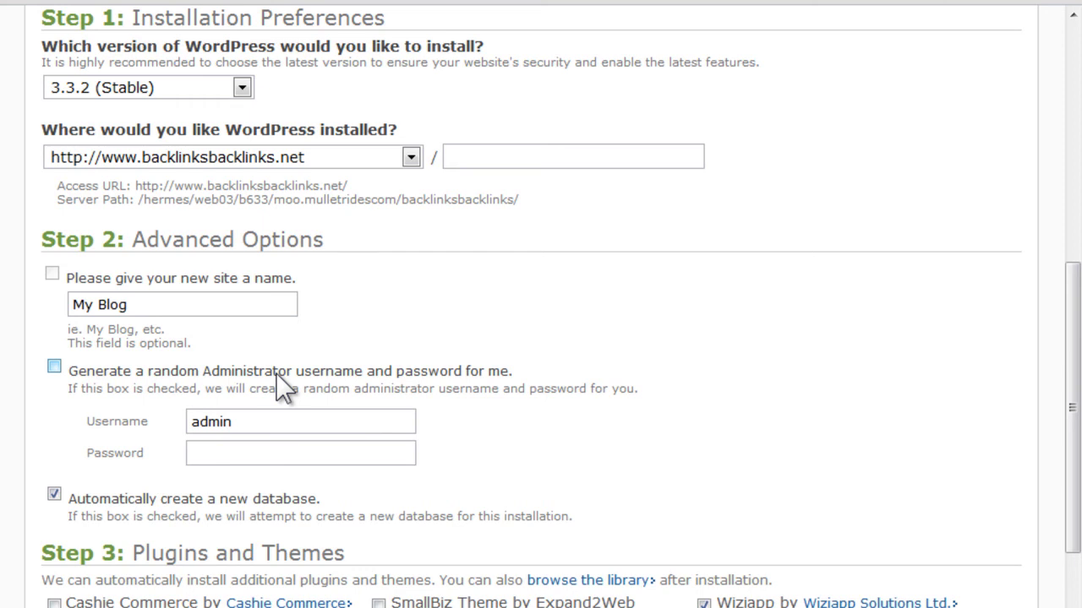
scroll(321, 387, up, 2)
scroll(325, 389, up, 1)
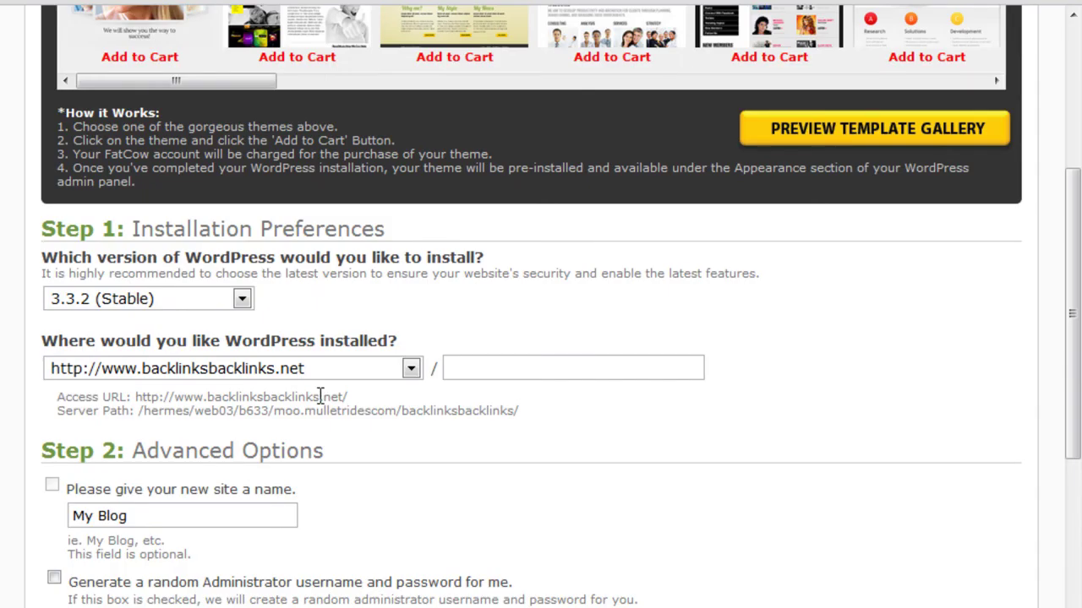